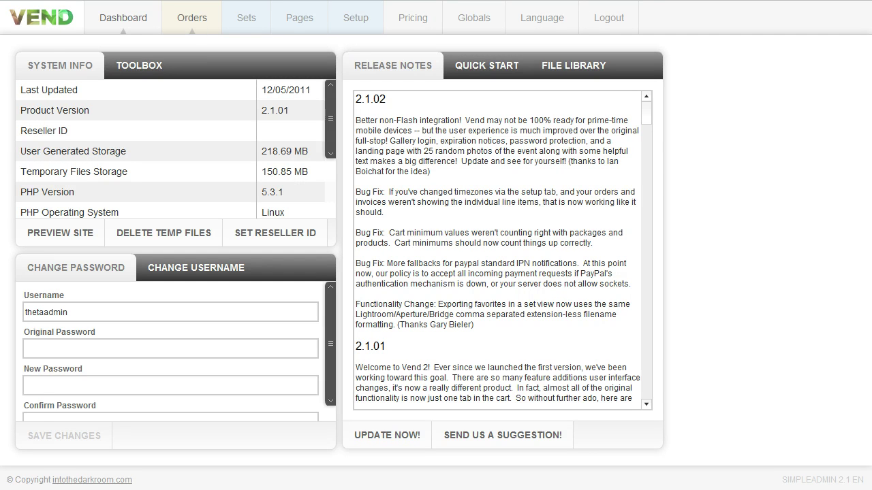
- Show the recent orders and open the invoice of the newest order, dated 4/12/2012
left_click(194, 20)
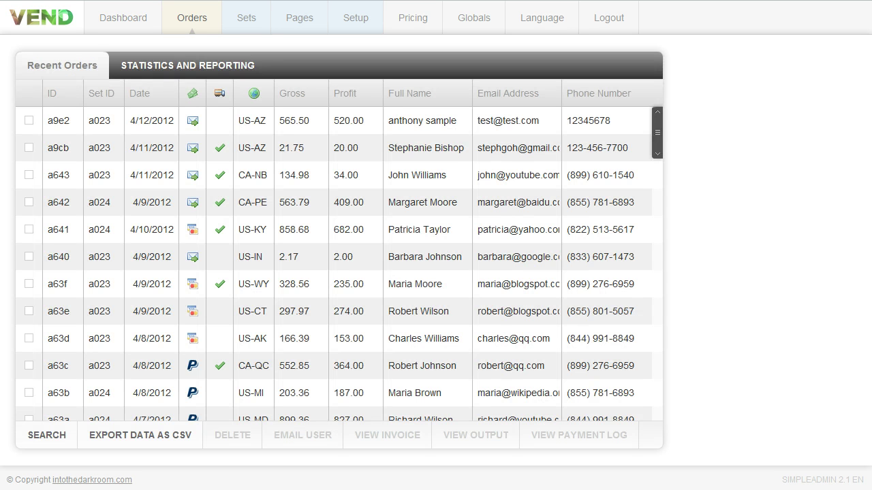
left_click(794, 211)
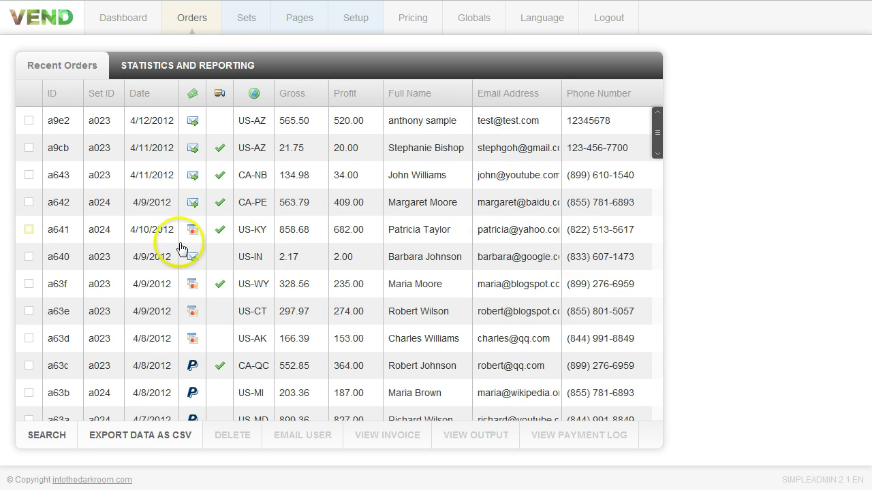
left_click(424, 128)
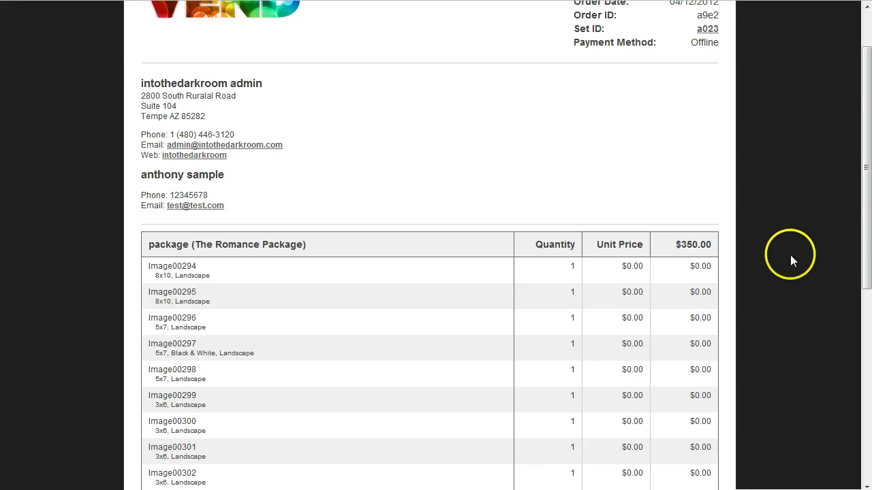
- Examine the invoice's package images, individual items, price totals and purchase notes, and close the invoice
scroll(791, 256, "down", 3)
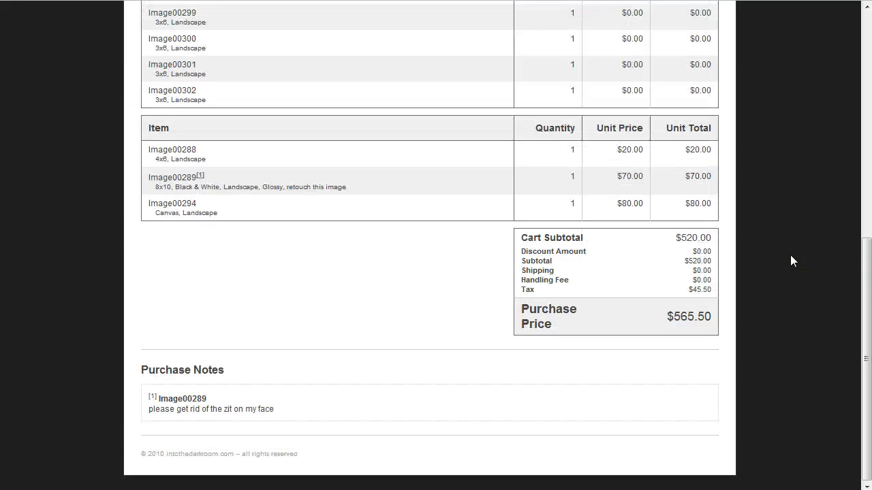
scroll(790, 256, "up", 4)
scroll(790, 255, "up", 3)
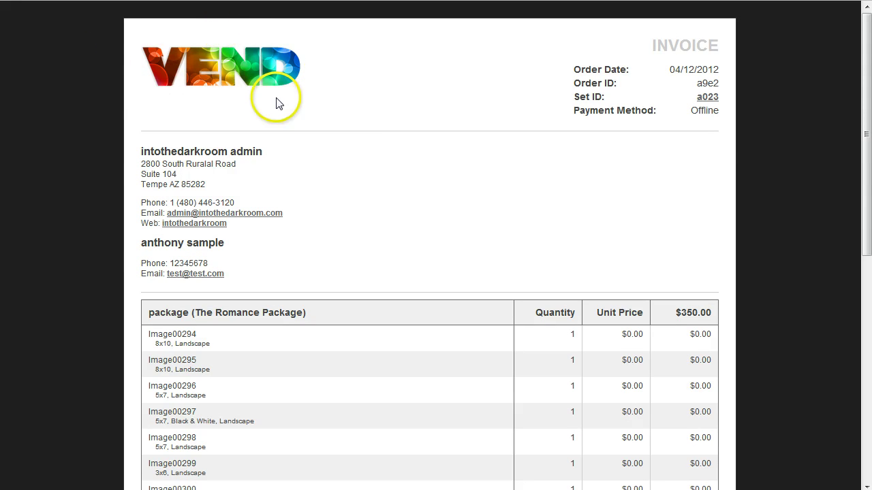
scroll(334, 245, "down", 4)
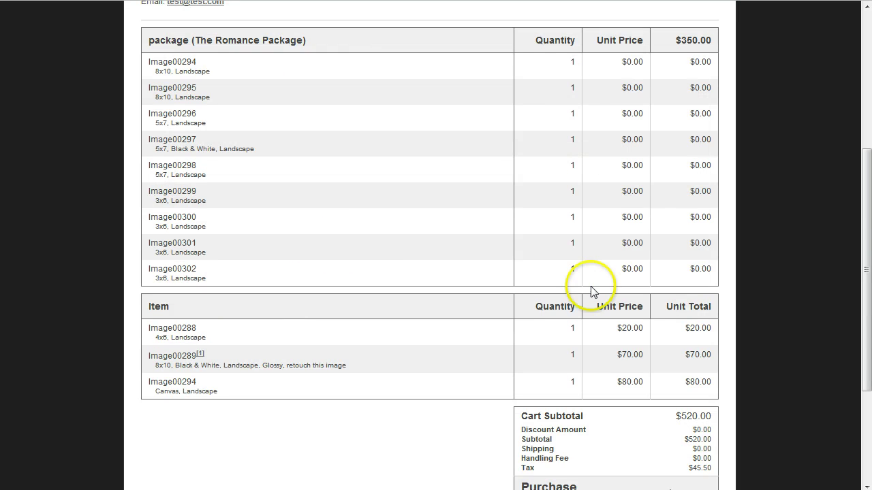
scroll(627, 350, "down", 3)
scroll(438, 363, "up", 7)
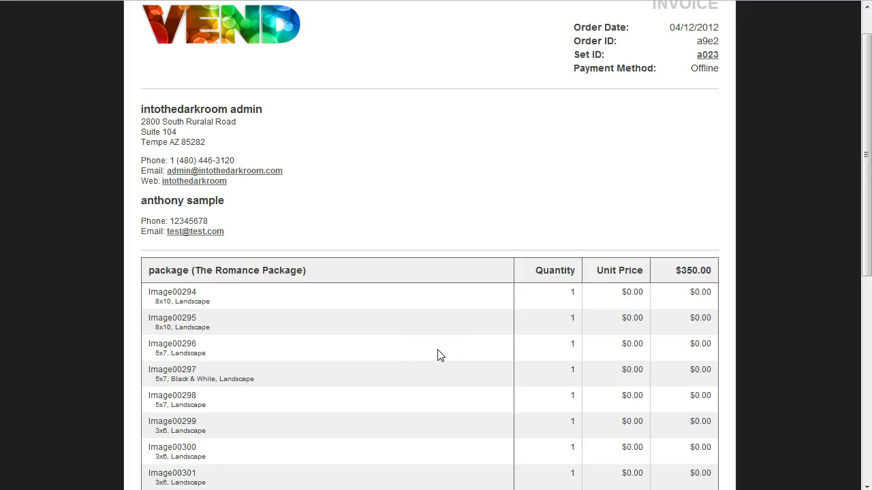
scroll(448, 353, "down", 5)
scroll(450, 353, "up", 7)
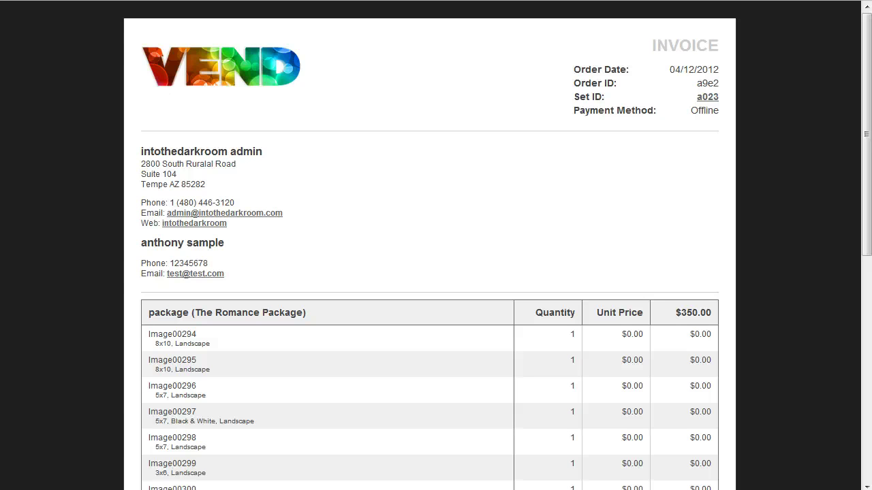
key("ctrl+w")
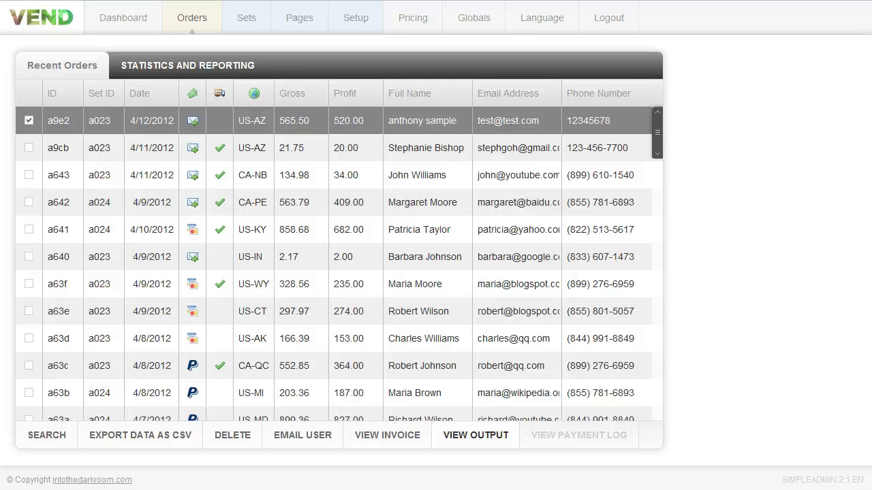
- Open the same order's output and examine its price summary, each ordered image's print details, and the Aperture/Lightroom/Bridge import lists
left_click(482, 436)
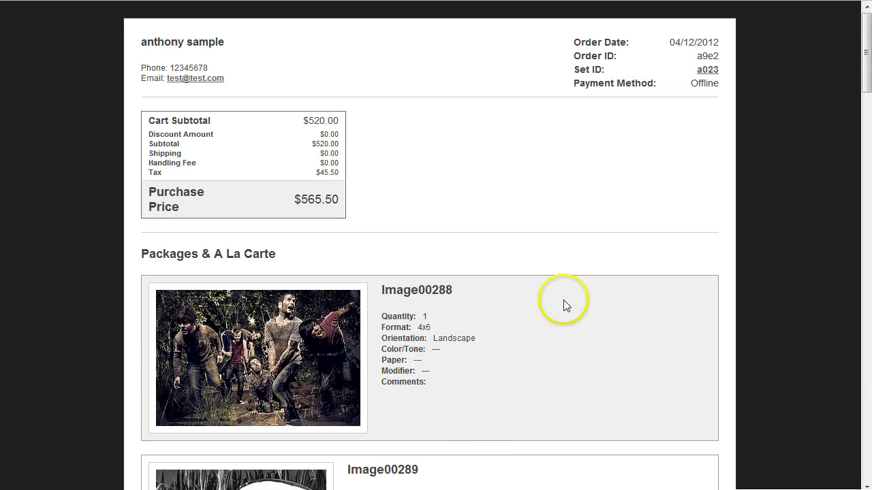
scroll(592, 224, "down", 1)
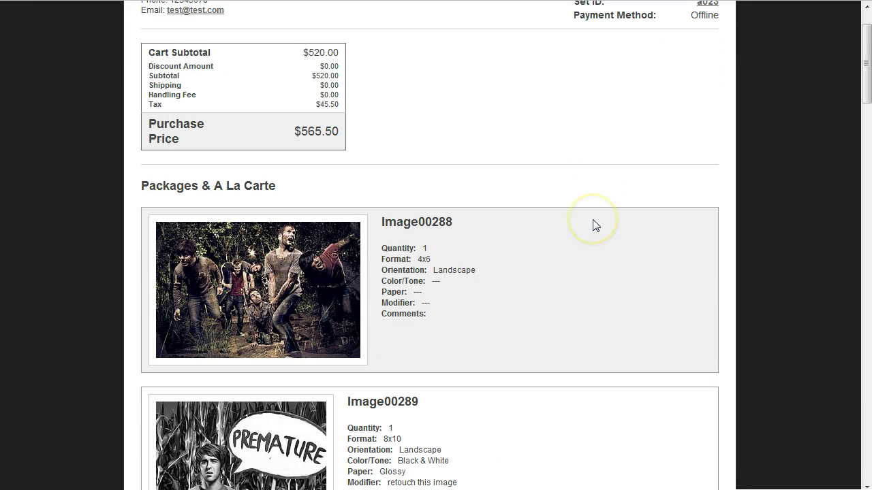
scroll(592, 223, "up", 1)
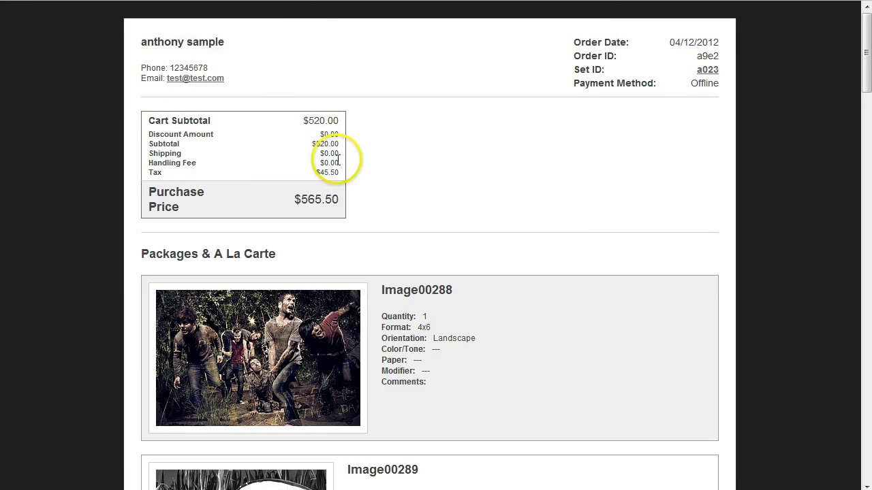
scroll(592, 264, "down", 3)
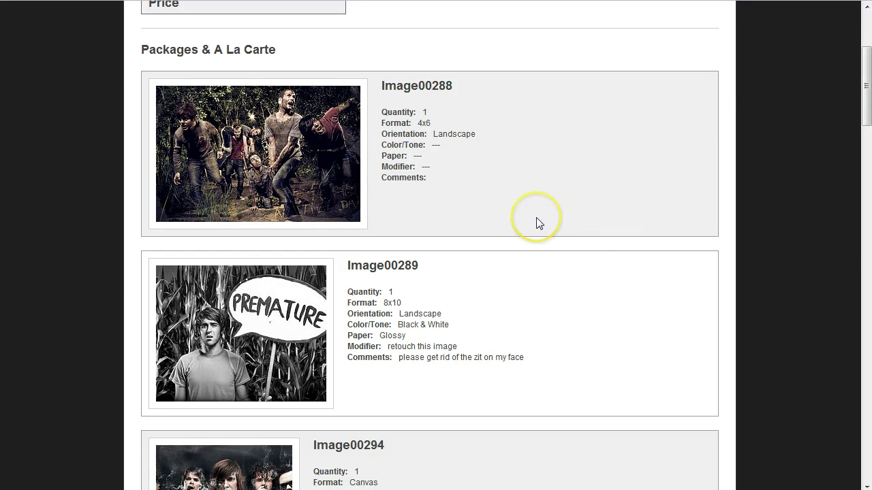
scroll(536, 224, "down", 1)
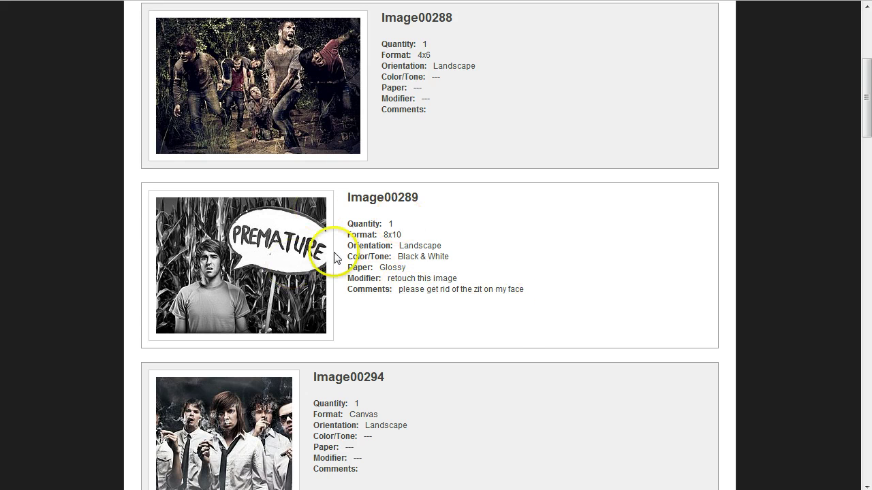
scroll(544, 311, "down", 5)
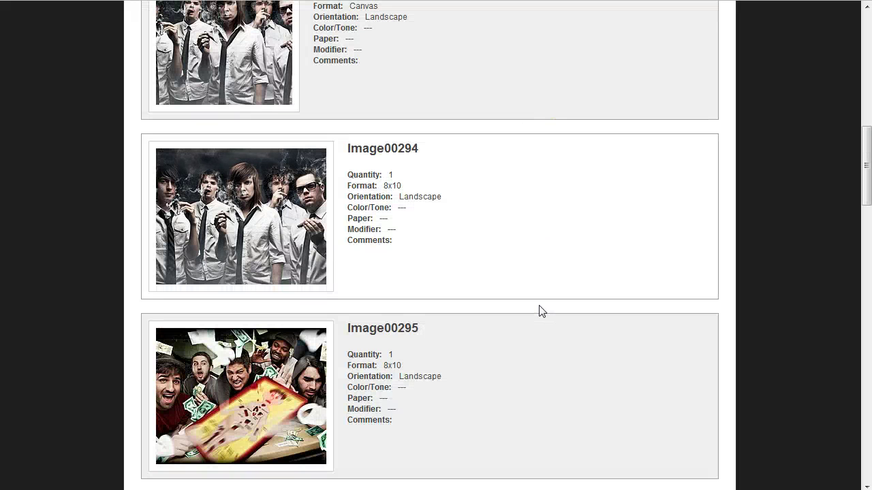
scroll(538, 312, "down", 5)
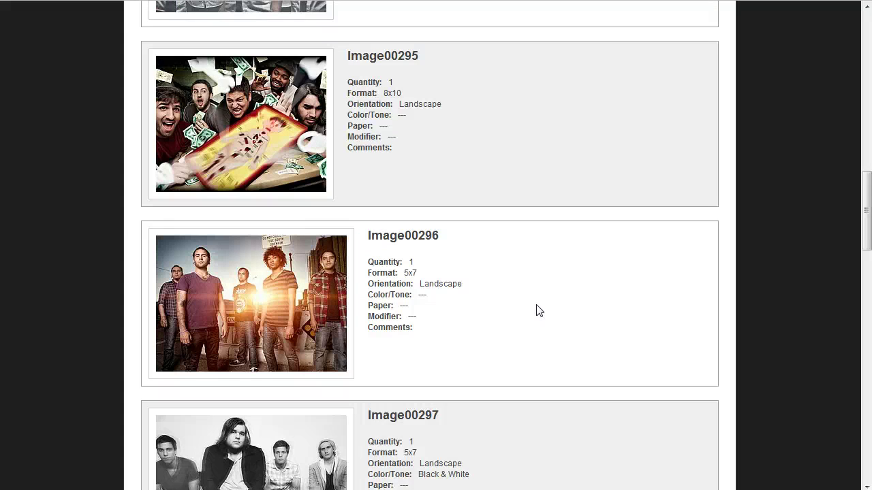
scroll(537, 312, "down", 5)
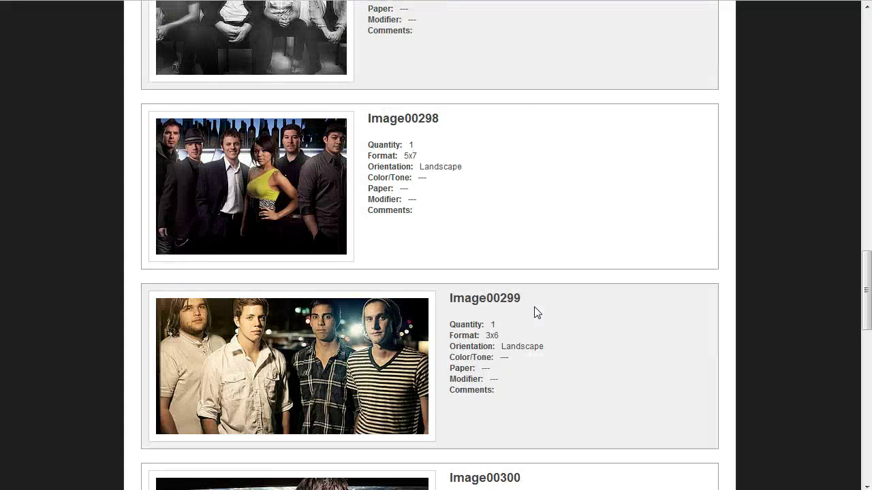
scroll(537, 312, "down", 8)
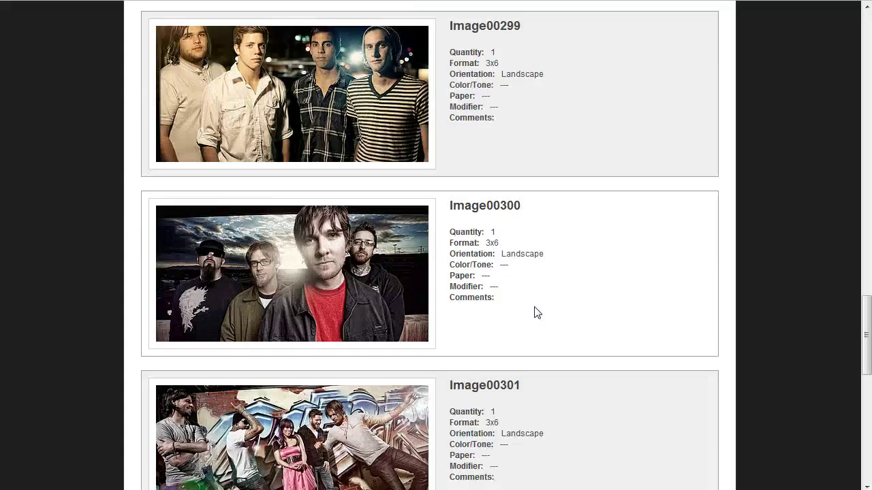
scroll(537, 312, "down", 3)
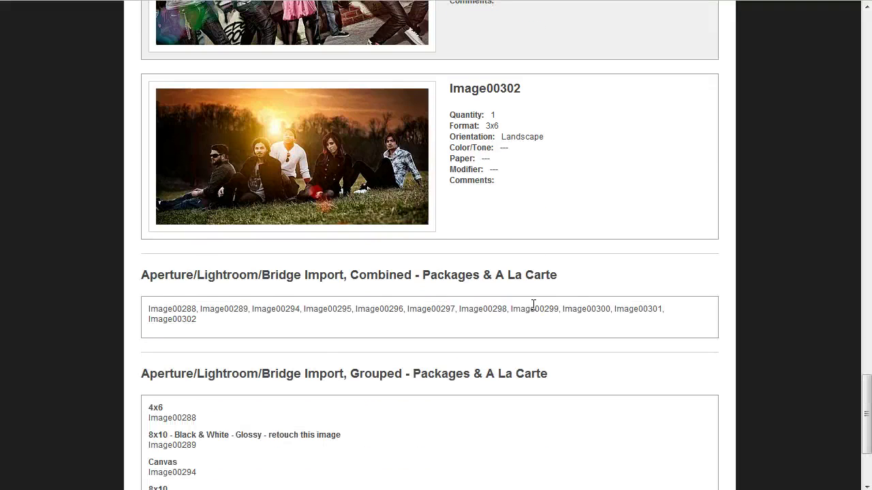
- Select the combined import list of image names, and the image names grouped under 3x6
left_click_drag(204, 321, 142, 308)
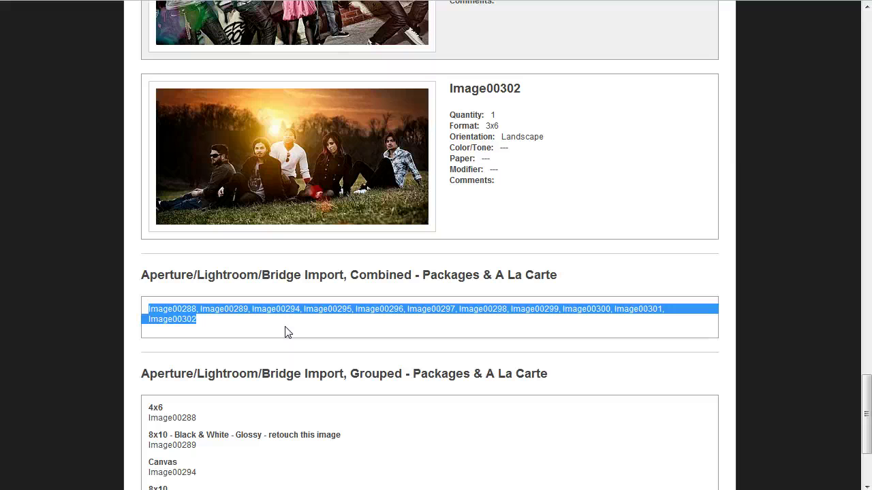
scroll(282, 344, "down", 3)
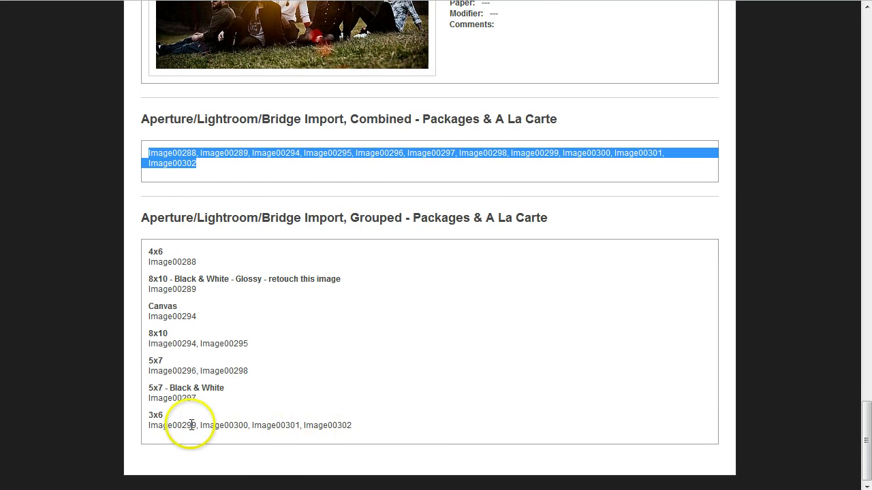
left_click(301, 382)
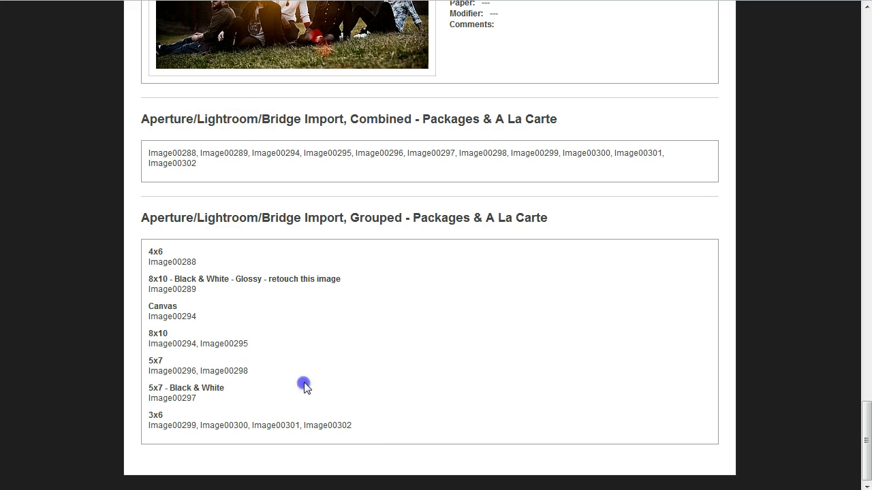
left_click_drag(352, 425, 139, 423)
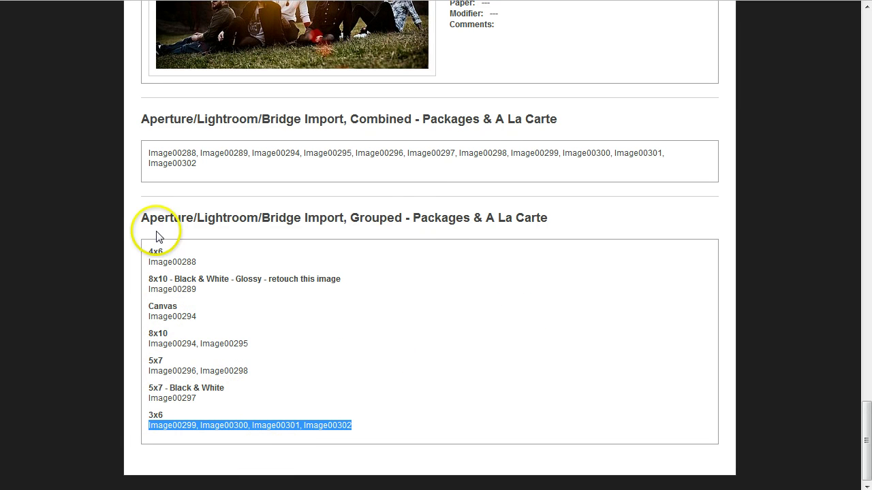
- Review the ordered images in the output again from the beginning, and return to the recent orders list
scroll(467, 211, "up", 20)
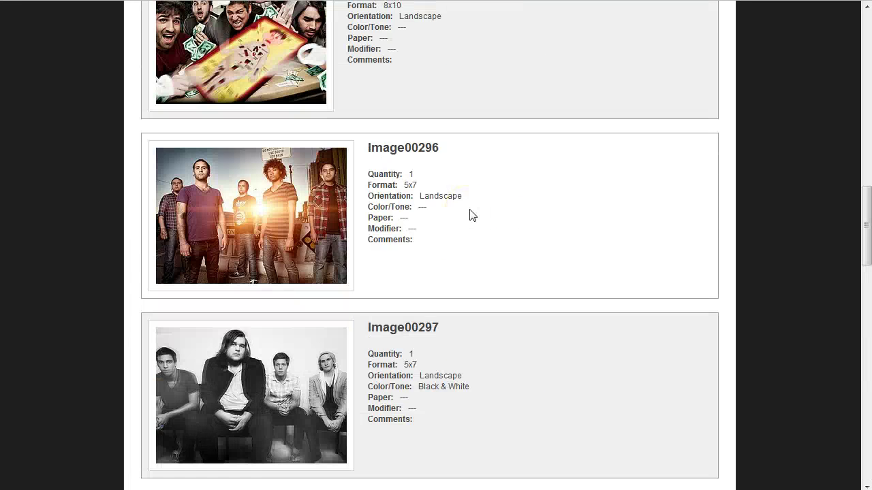
scroll(473, 215, "up", 20)
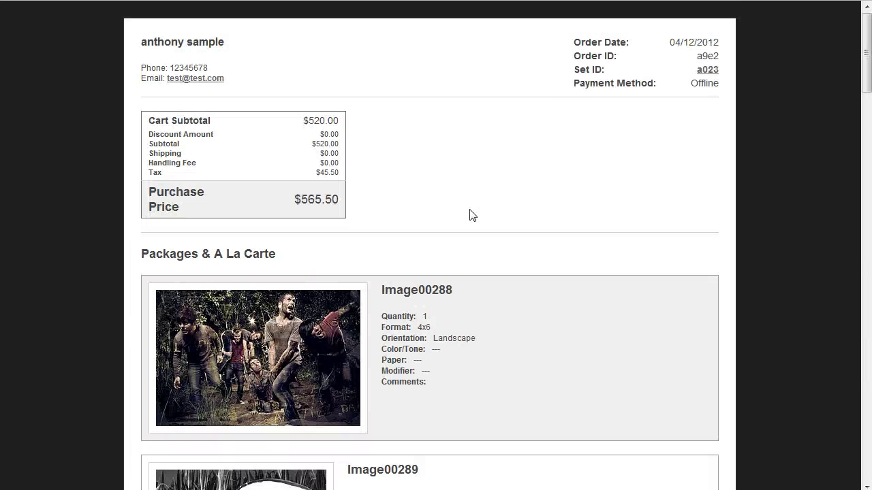
scroll(470, 214, "down", 3)
left_click(371, 218)
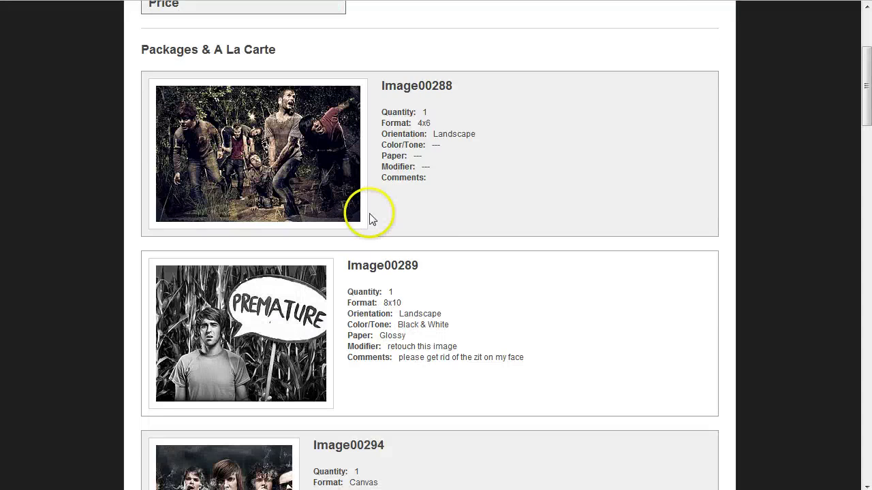
scroll(373, 219, "down", 4)
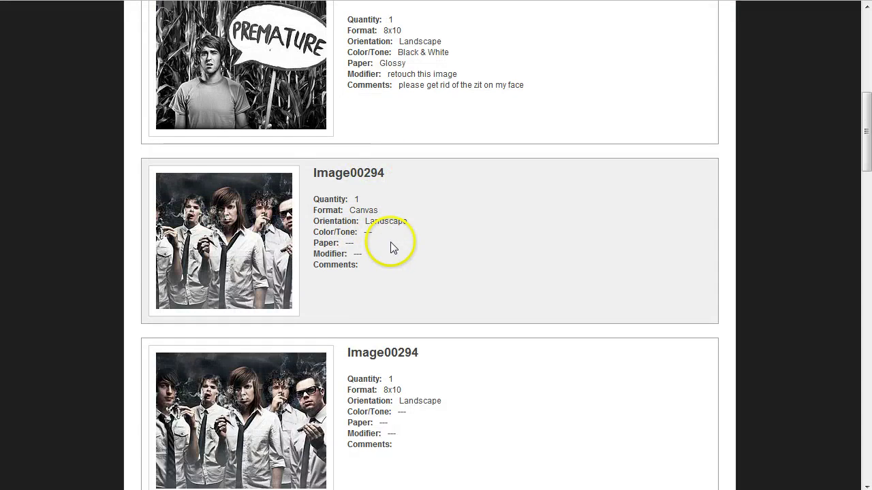
scroll(391, 243, "down", 4)
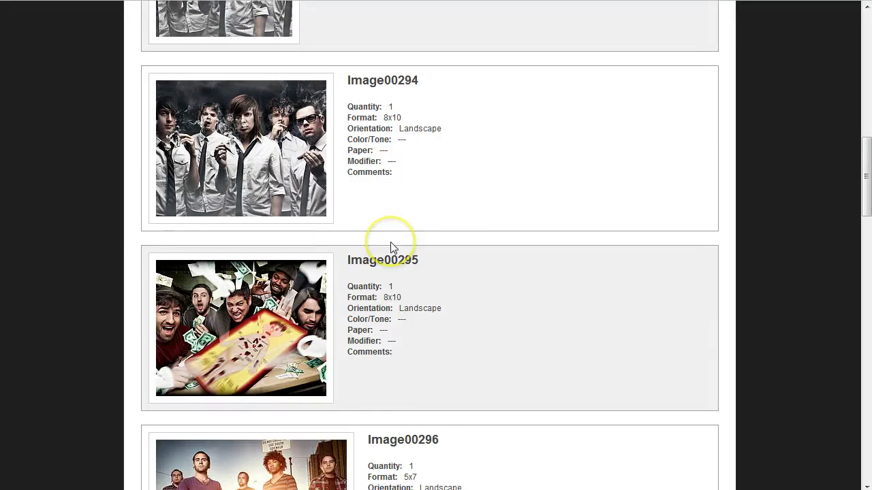
scroll(392, 247, "down", 6)
scroll(391, 243, "down", 11)
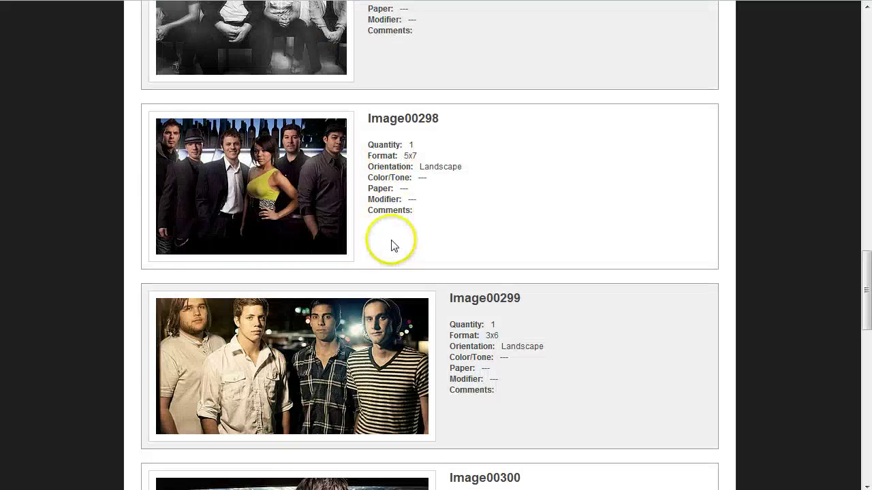
scroll(359, 228, "up", 1)
scroll(336, 191, "up", 3)
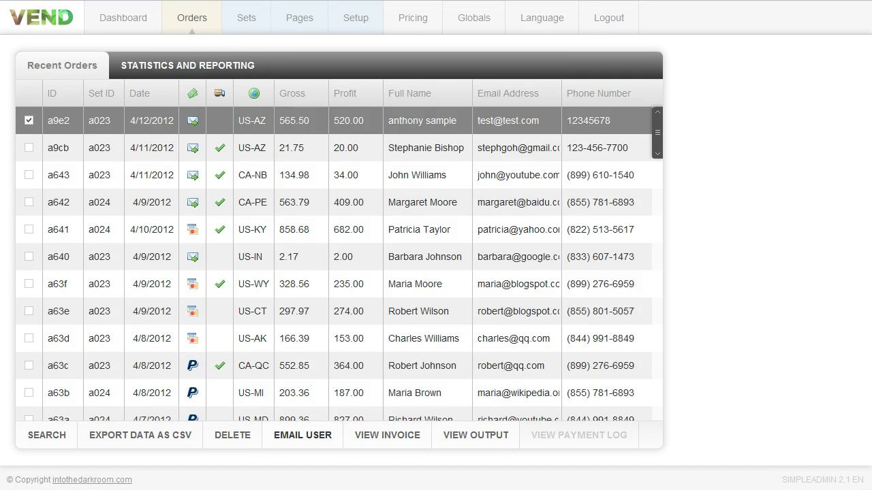
- Select the 4/11/2012 US-AZ order, show the order data as CSV output, and close the output
left_click(29, 147)
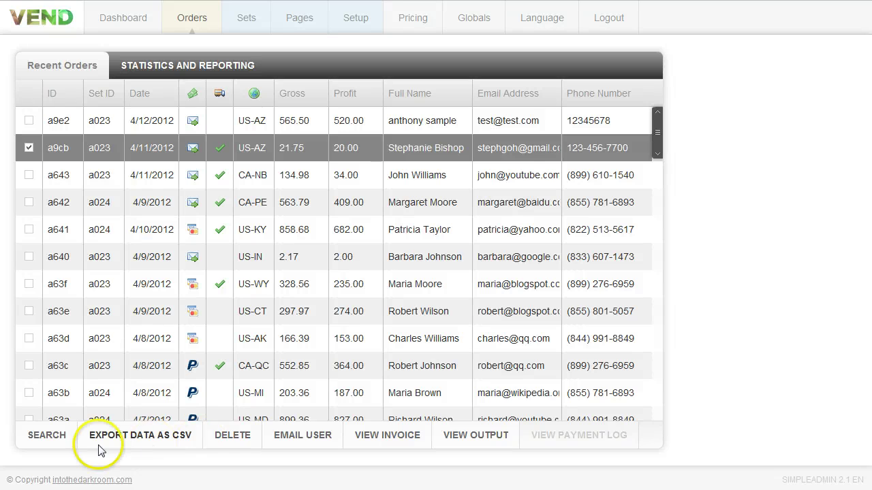
left_click(136, 438)
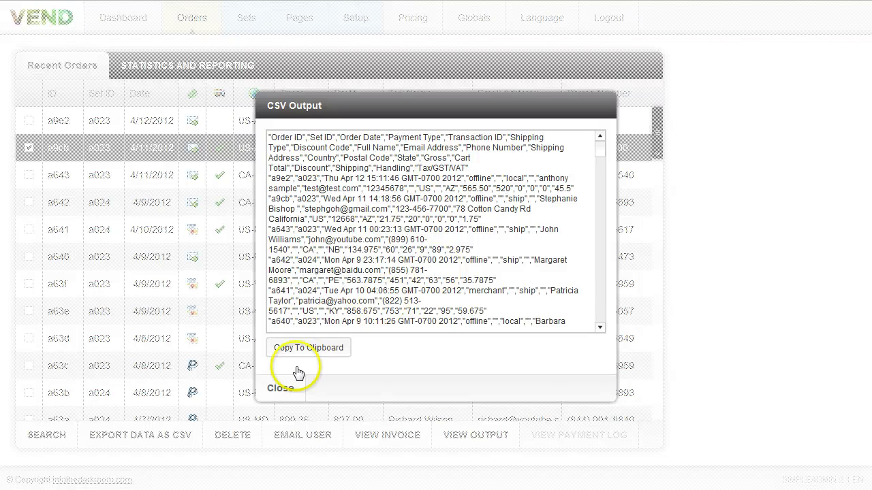
left_click(280, 388)
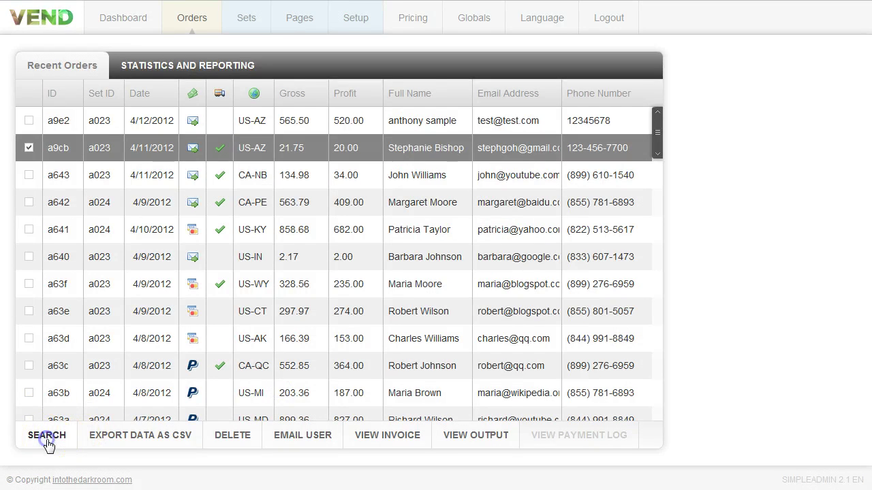
- Search the orders by the purchaser's first name, keeping the default date range and no payment type
left_click(60, 440)
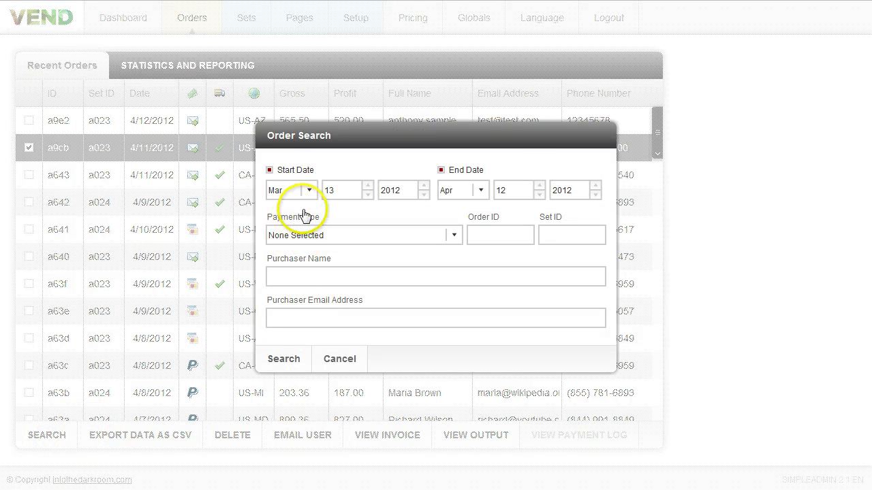
left_click(340, 276)
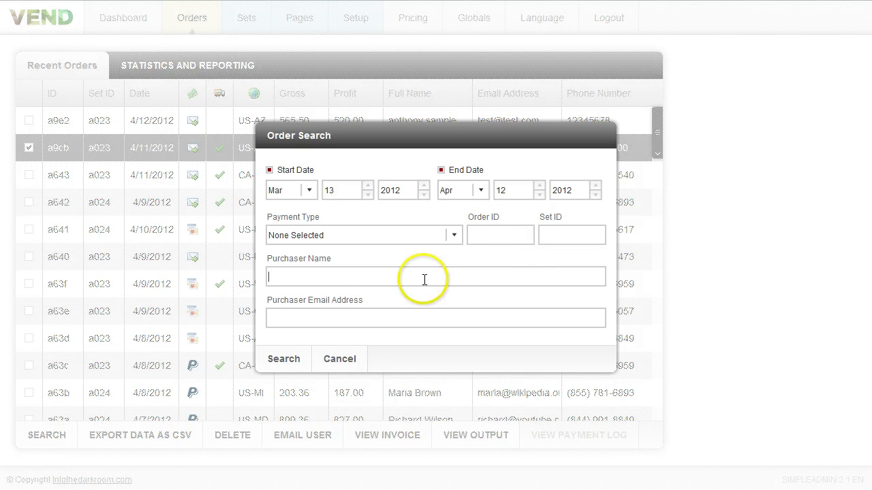
type("anthony")
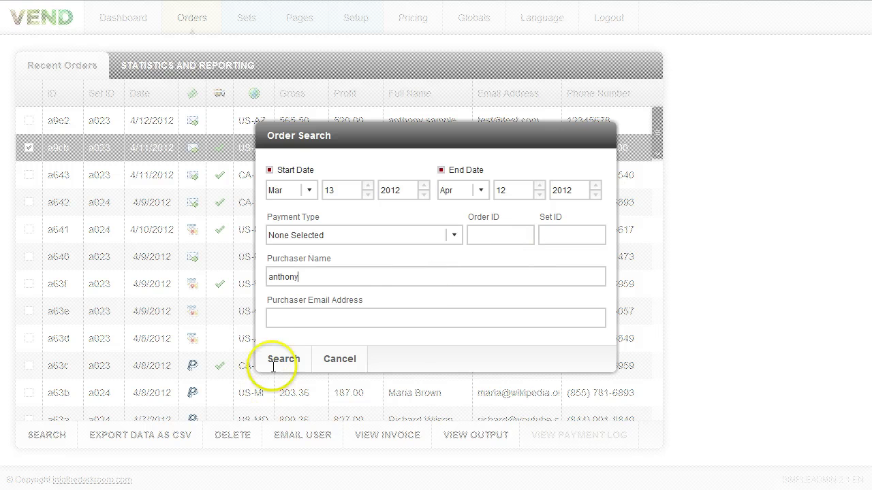
left_click(279, 360)
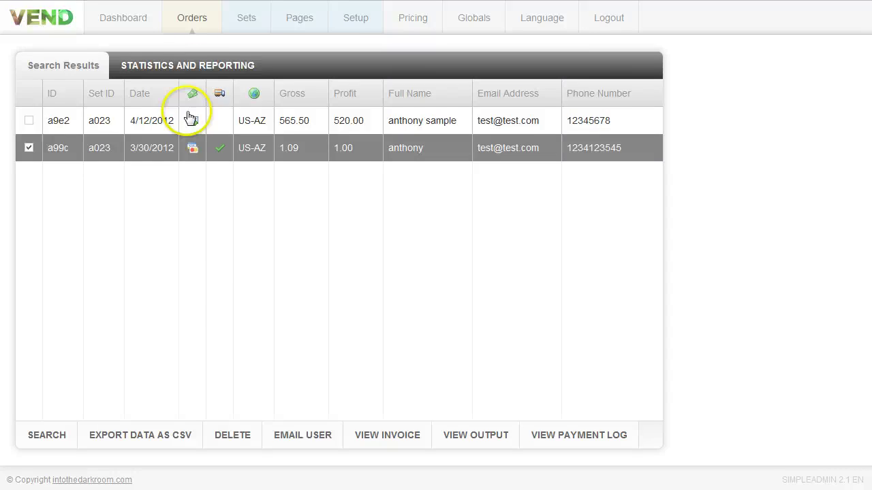
- Open the order statistics and reporting, set the start month to Jan and the end month to Mar, and apply the dates
left_click(196, 65)
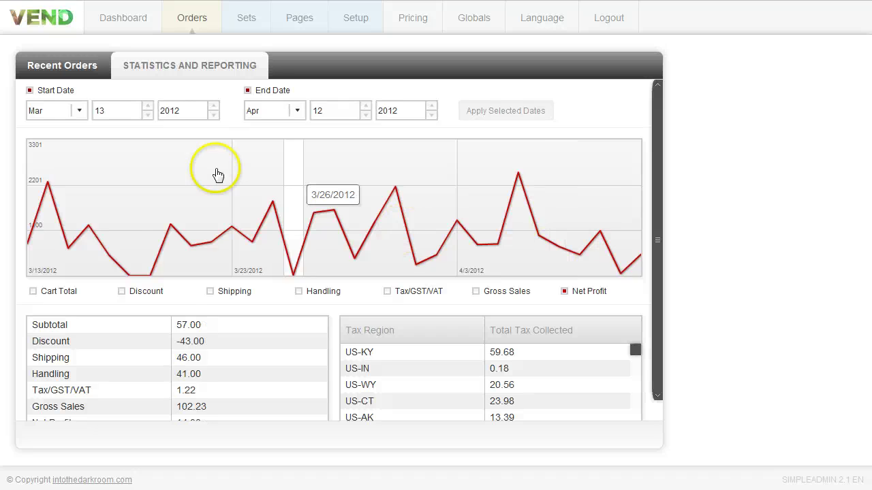
left_click(79, 111)
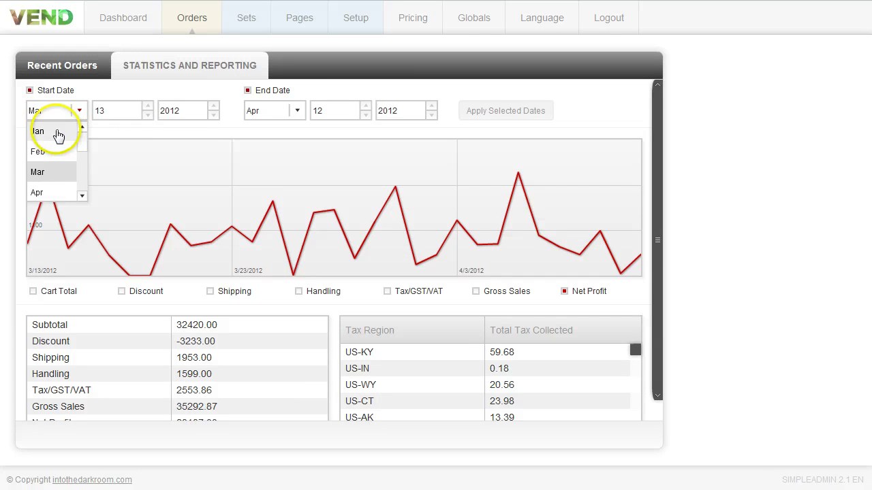
left_click(54, 131)
left_click(298, 111)
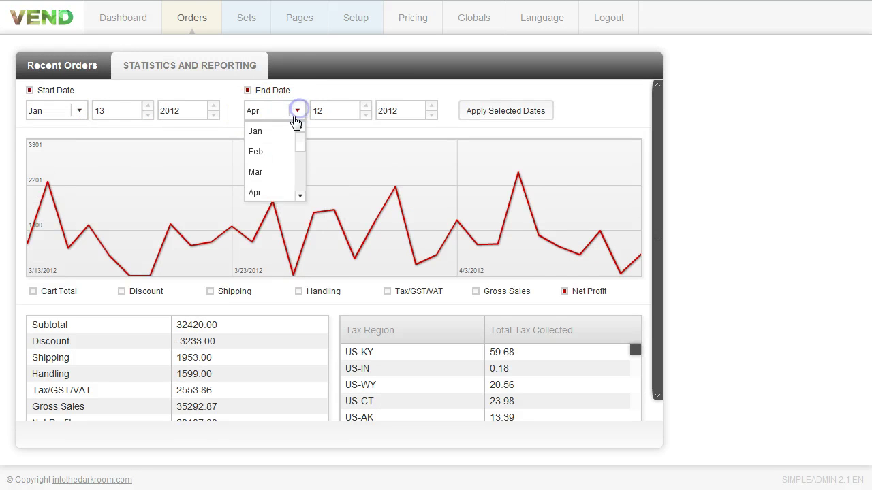
left_click(269, 170)
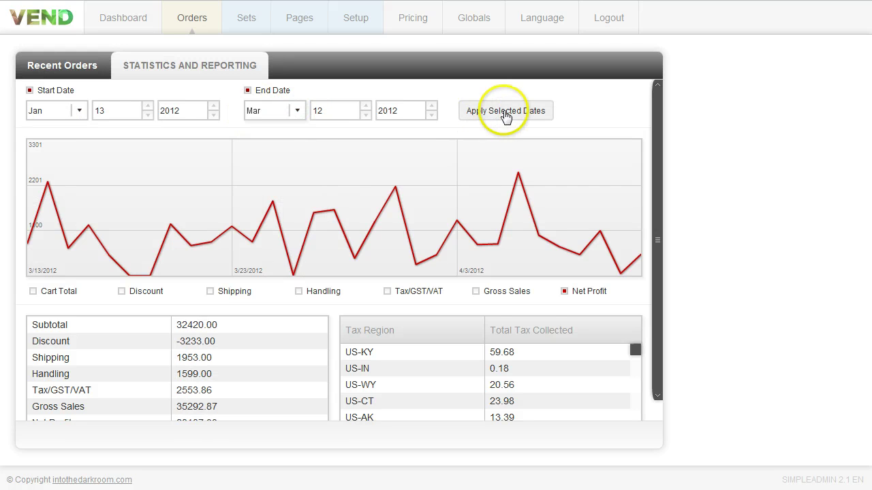
left_click(506, 115)
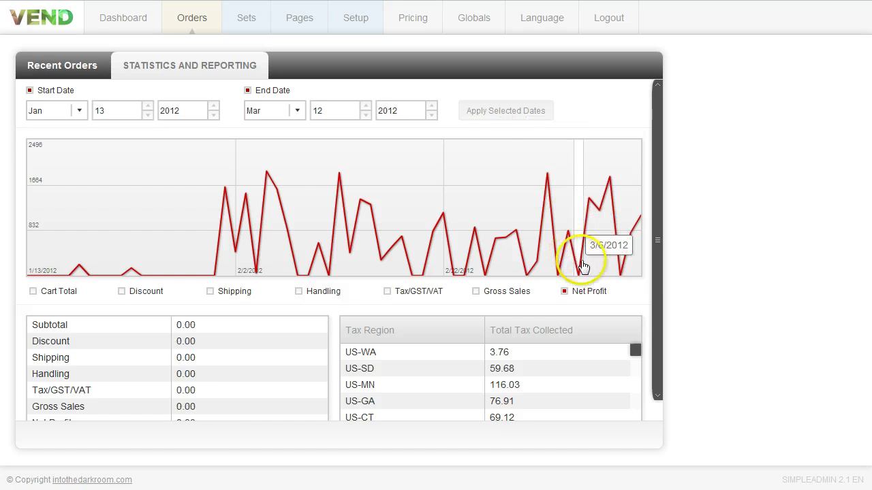
- Add Gross Sales and Discount to the statistics chart, and examine the totals and the tax collected per region
left_click(487, 293)
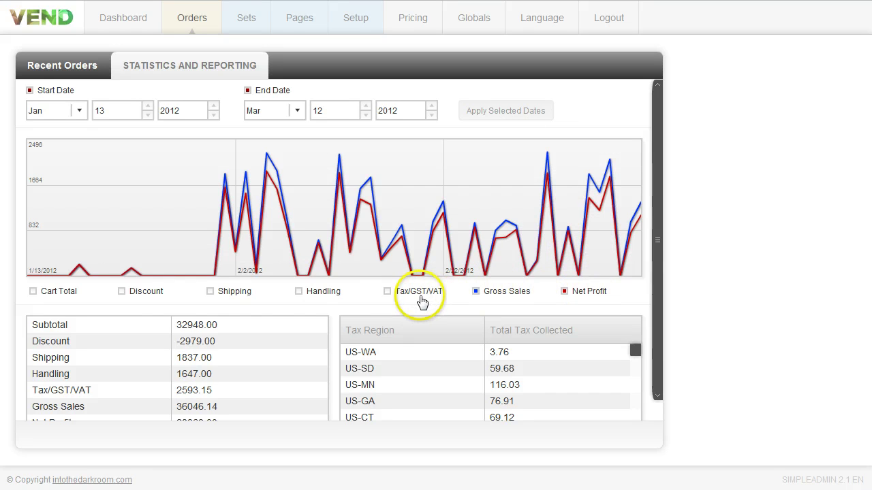
left_click(120, 293)
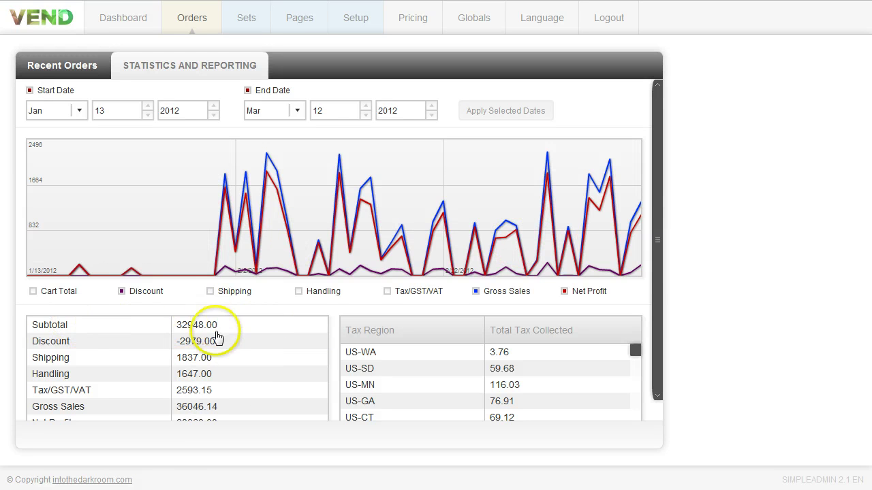
left_click_drag(657, 308, 657, 331)
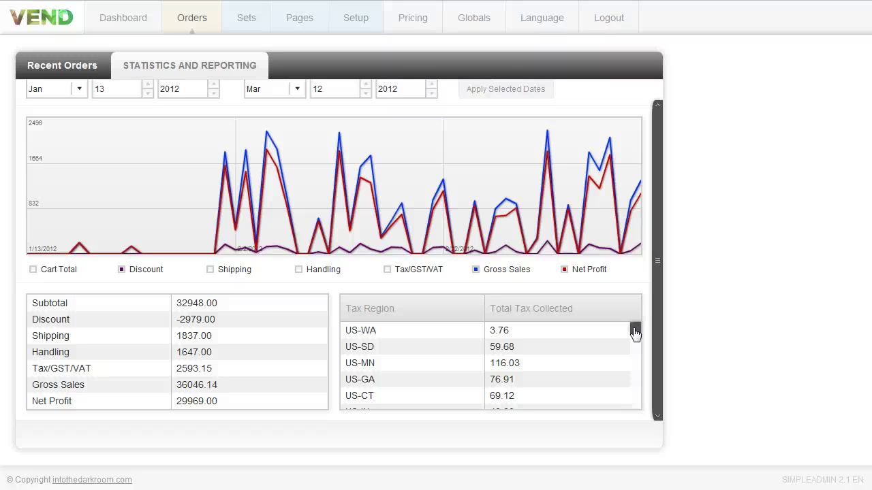
left_click_drag(635, 332, 652, 320)
left_click(538, 339)
left_click_drag(655, 345, 663, 291)
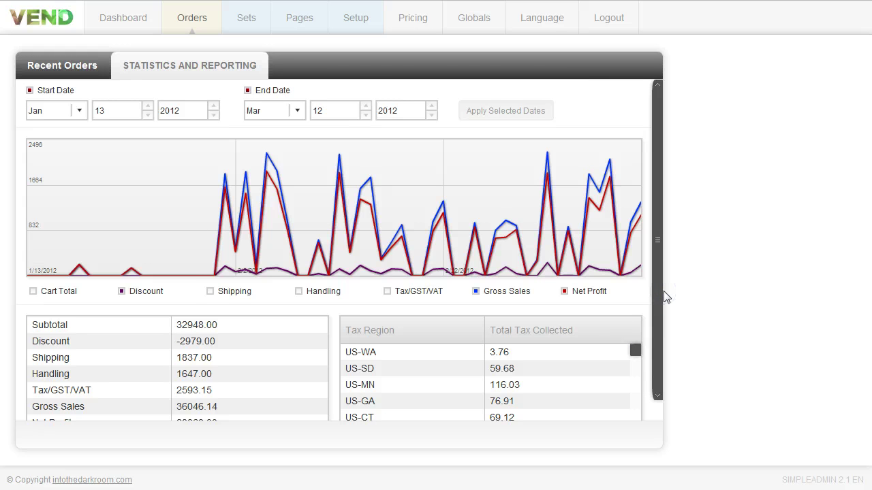